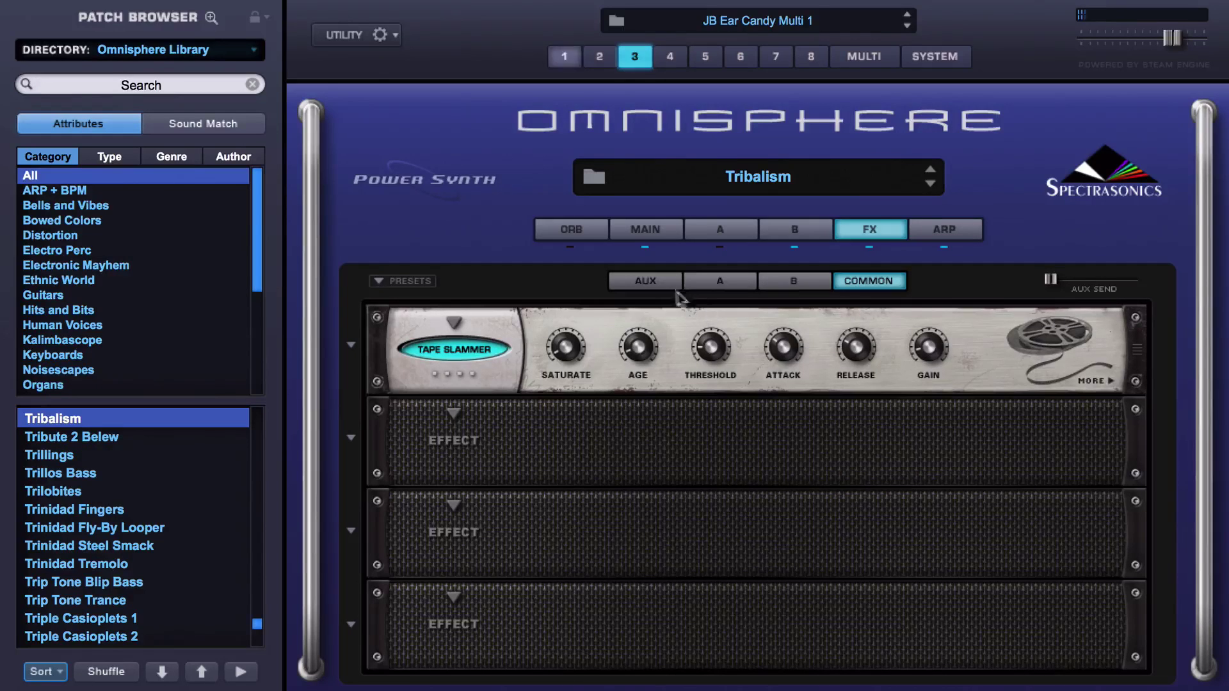
# - Examine the Aux, layer A, layer B and Common effects racks of the Tribalism part
pyautogui.click(655, 287)
pyautogui.click(720, 285)
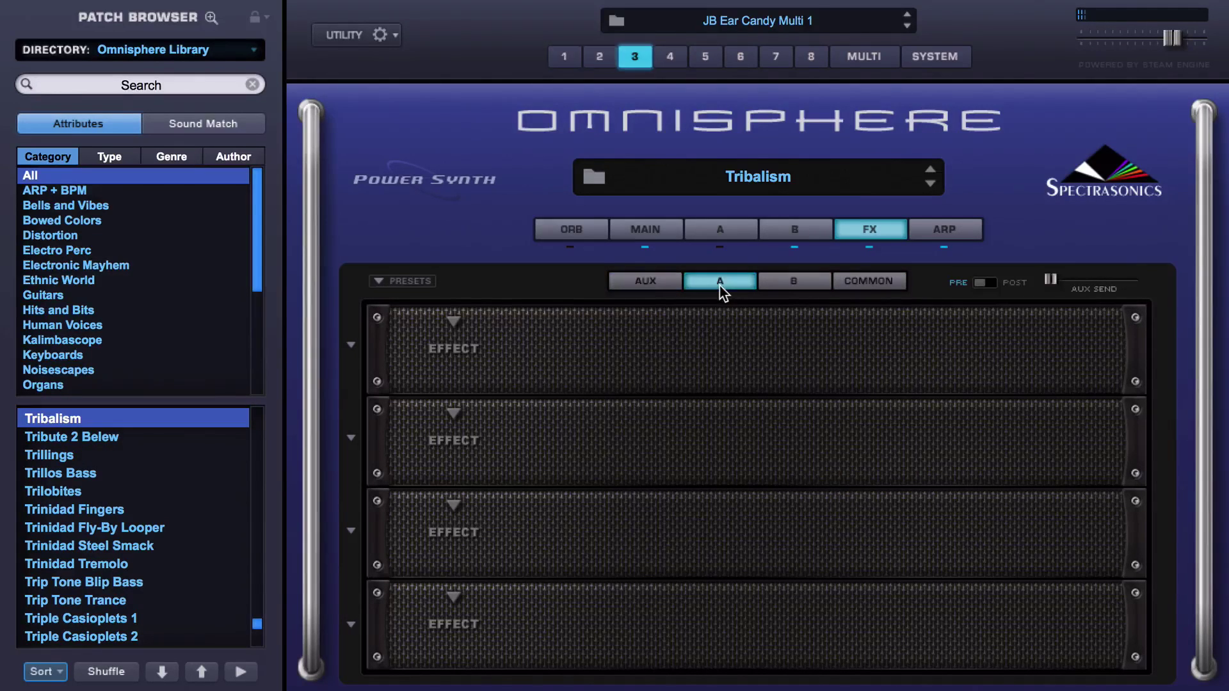
pyautogui.click(788, 286)
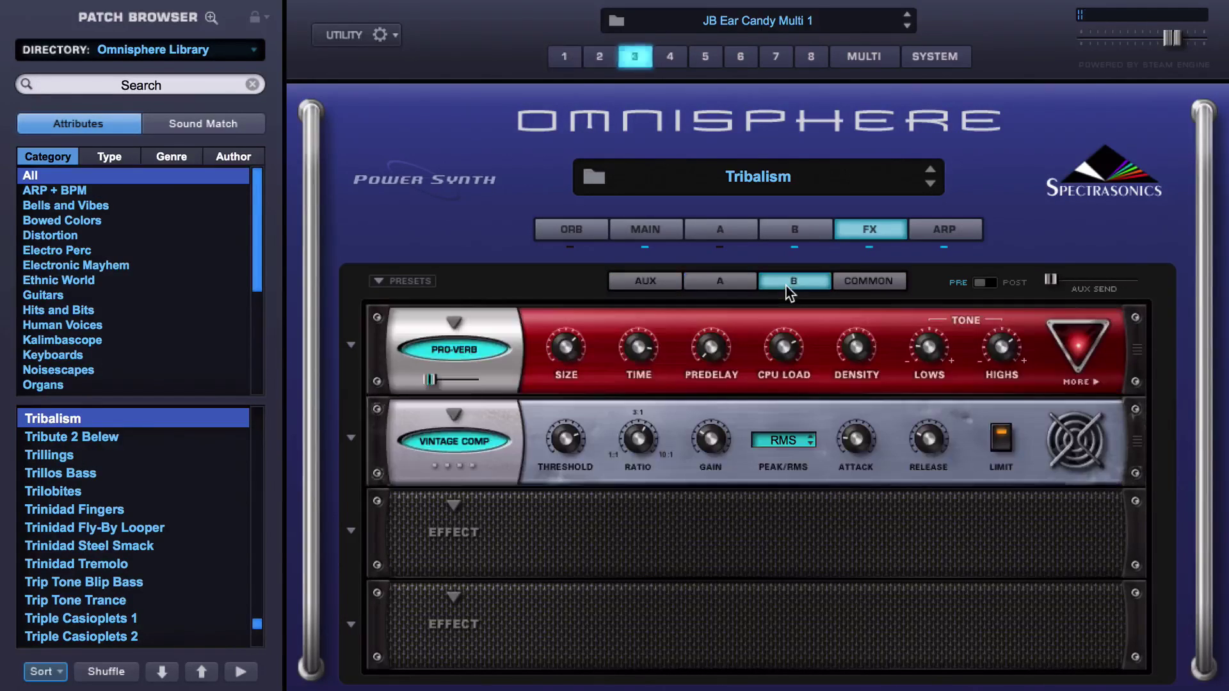
pyautogui.click(867, 286)
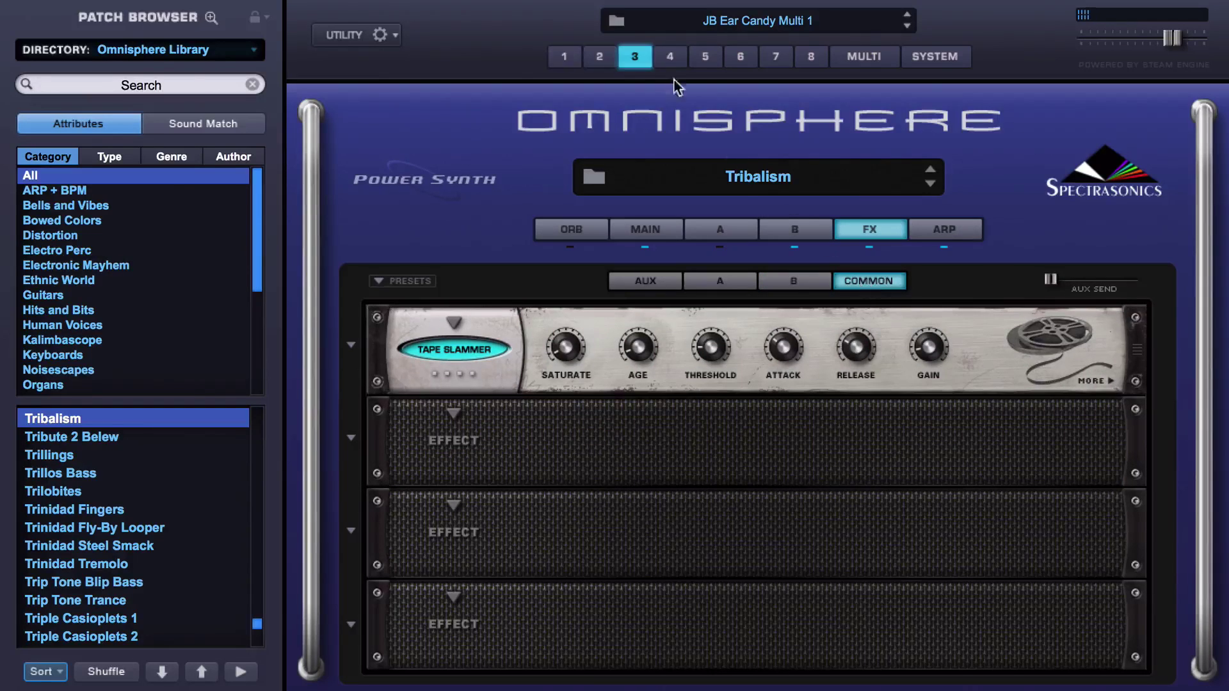
# - Examine part 1's layer A, layer B and Common effects racks, and return to part 3's layer B rack
pyautogui.click(564, 56)
pyautogui.click(712, 281)
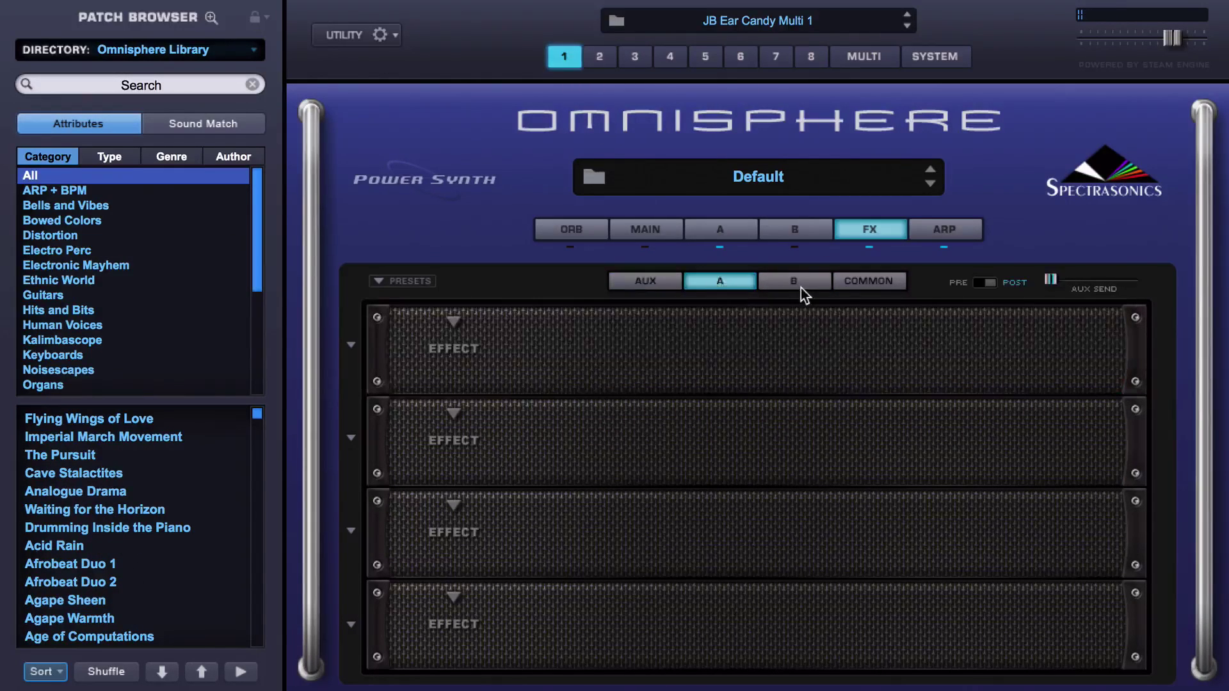
pyautogui.click(801, 285)
pyautogui.click(857, 283)
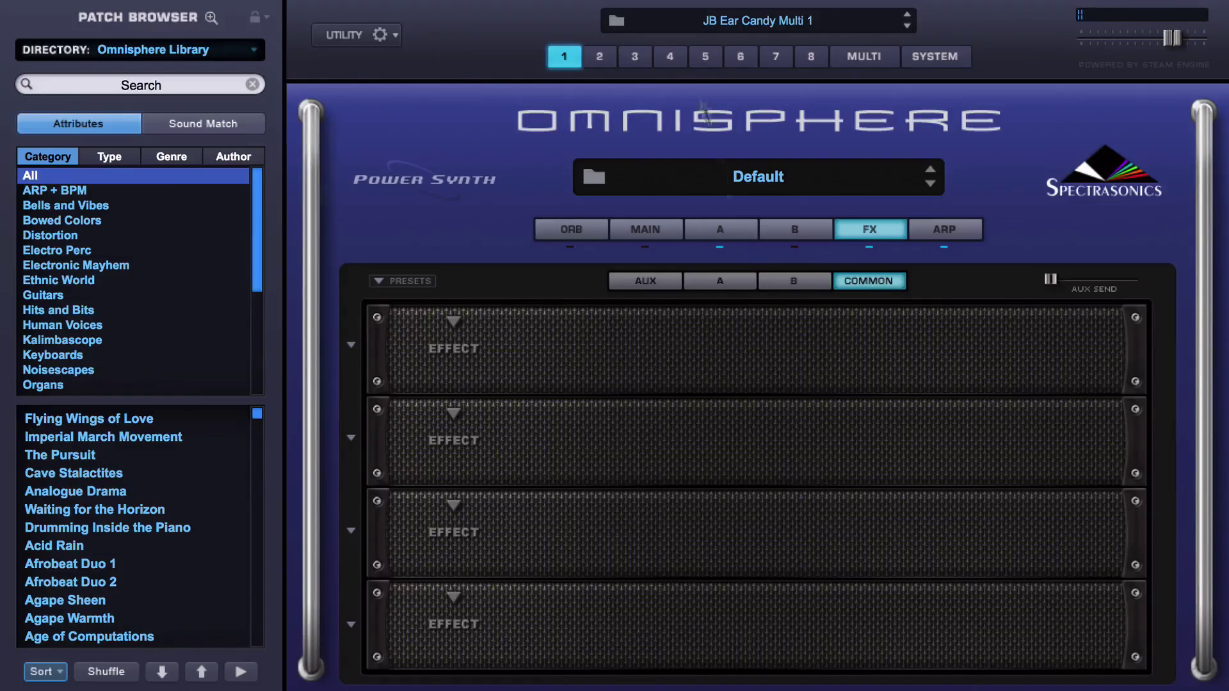
pyautogui.click(636, 57)
pyautogui.click(794, 274)
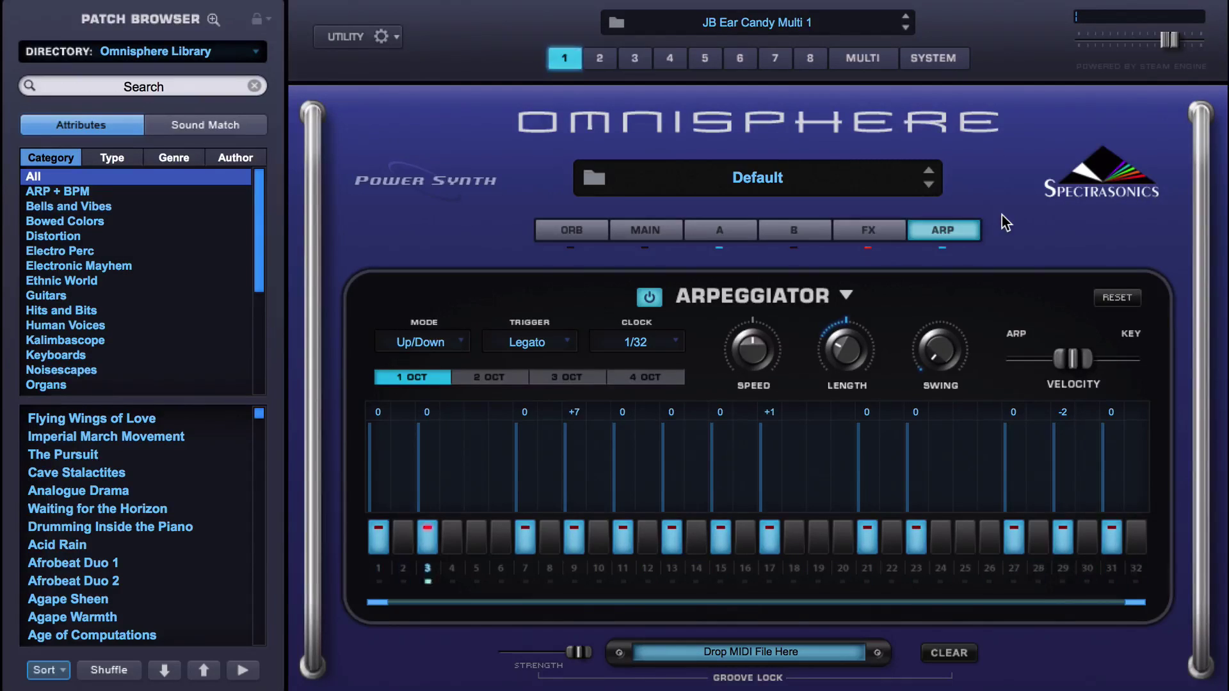
# - Try a lower mix level on the BPM Delay in part 1's Aux effects rack, and restore full mix
pyautogui.click(868, 230)
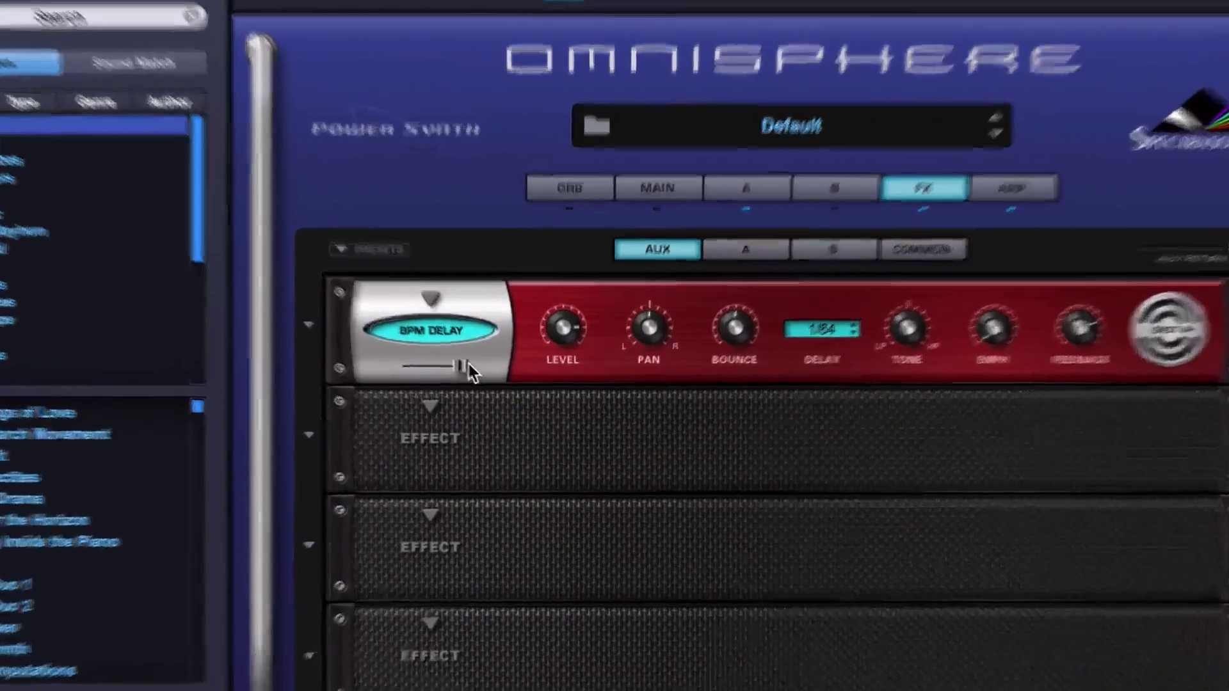
pyautogui.moveTo(481, 380); pyautogui.dragTo(423, 390)
pyautogui.moveTo(181, 296); pyautogui.dragTo(501, 329)
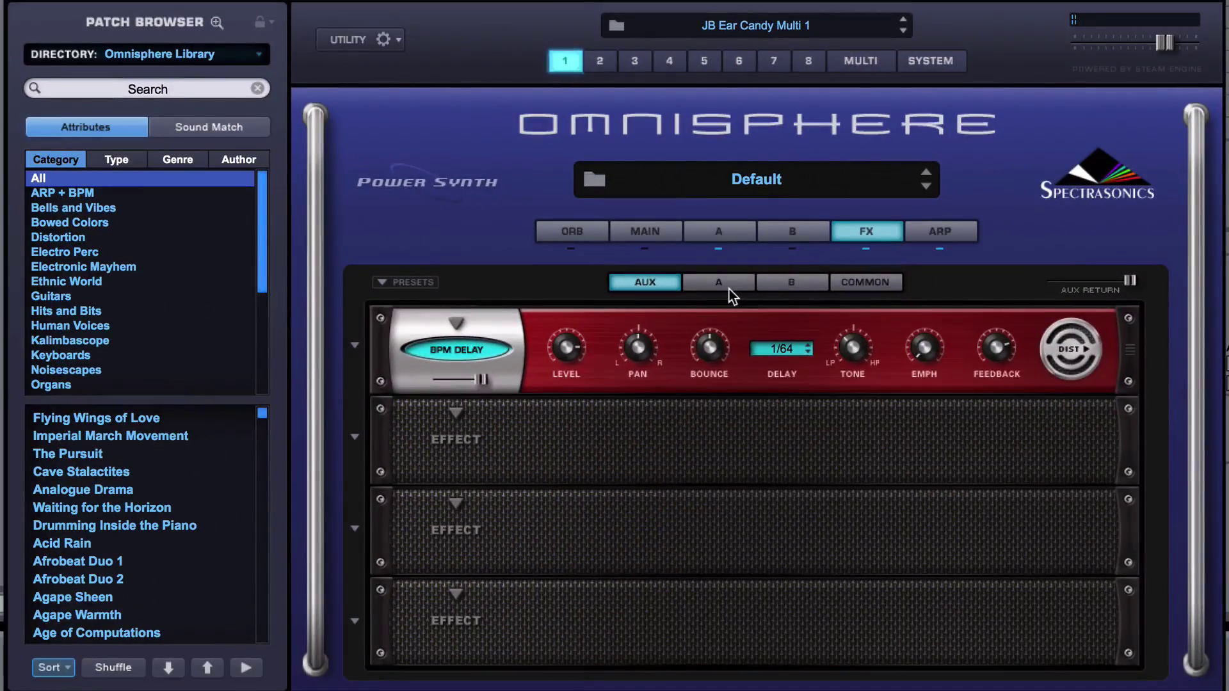
# - Try raising part 1's layer A aux send to about 0.383, and reduce it slightly
pyautogui.click(729, 288)
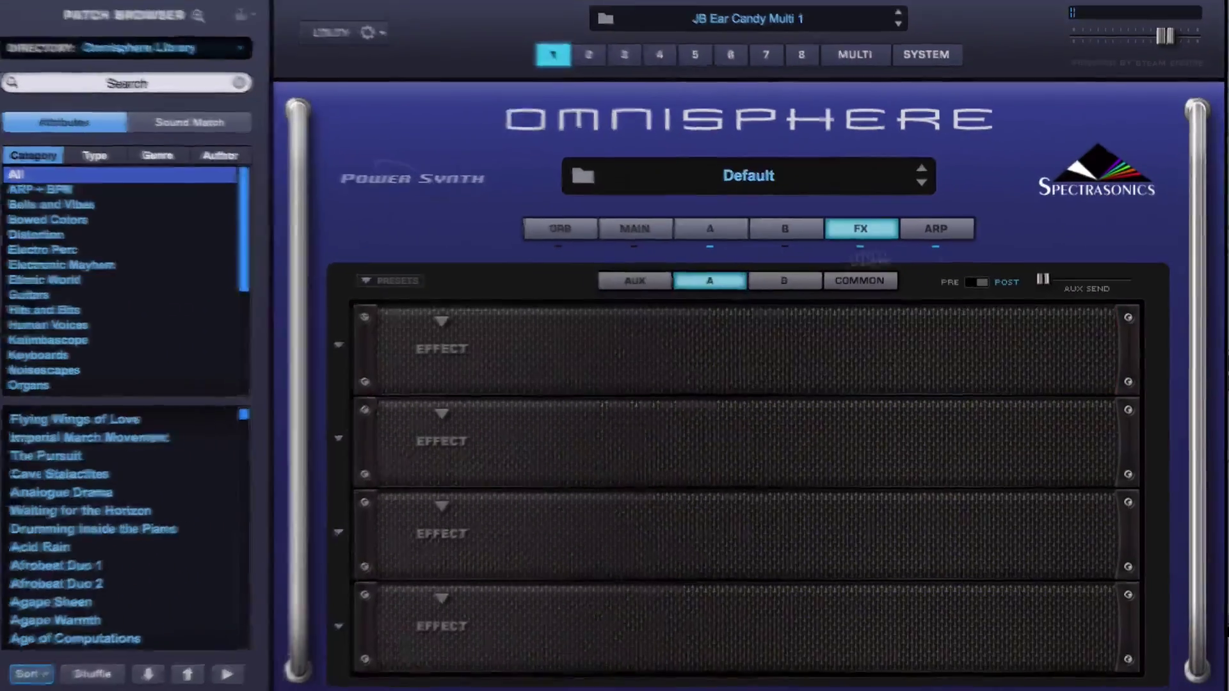
pyautogui.moveTo(1066, 279); pyautogui.dragTo(1079, 277)
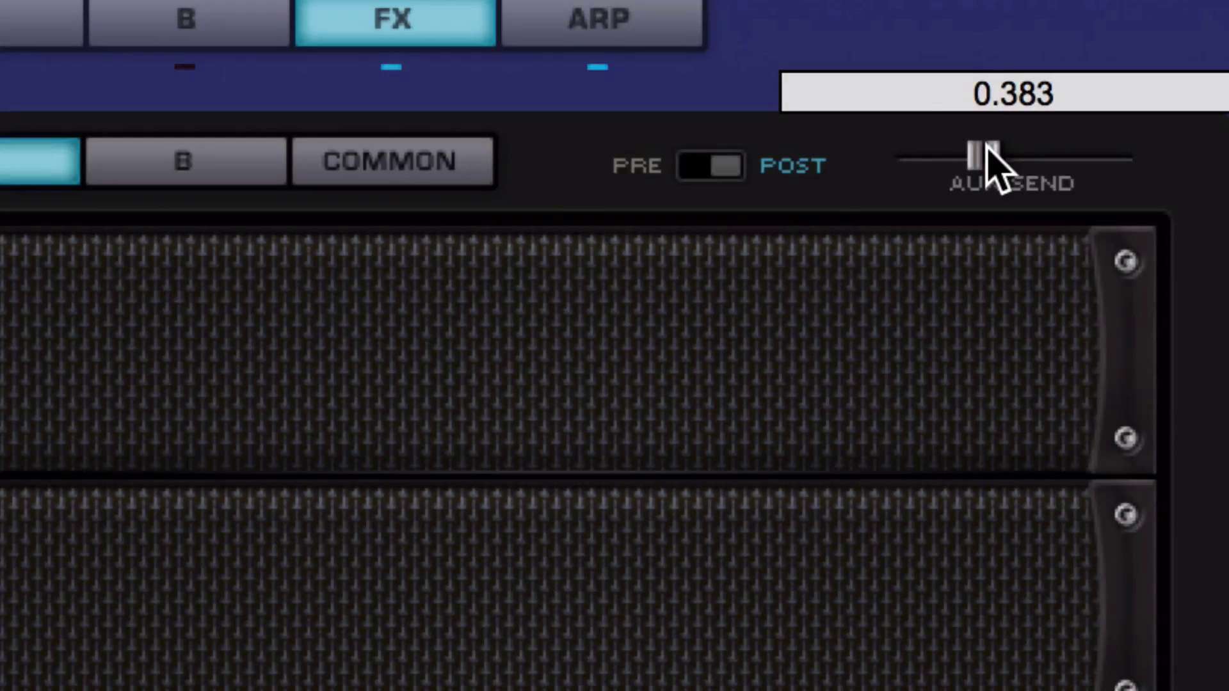
pyautogui.moveTo(987, 148); pyautogui.dragTo(963, 148)
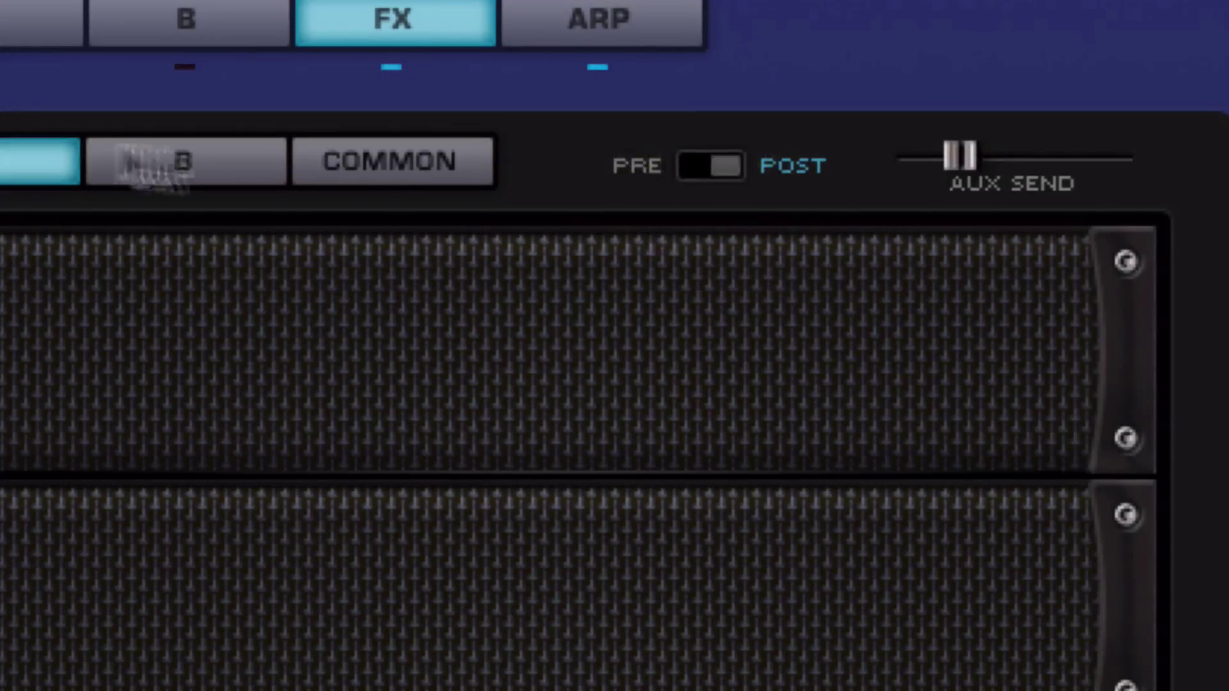
# - Try raising the aux send of part 1's Common rack to 0.309, and return it to minimum
pyautogui.click(159, 174)
pyautogui.click(362, 171)
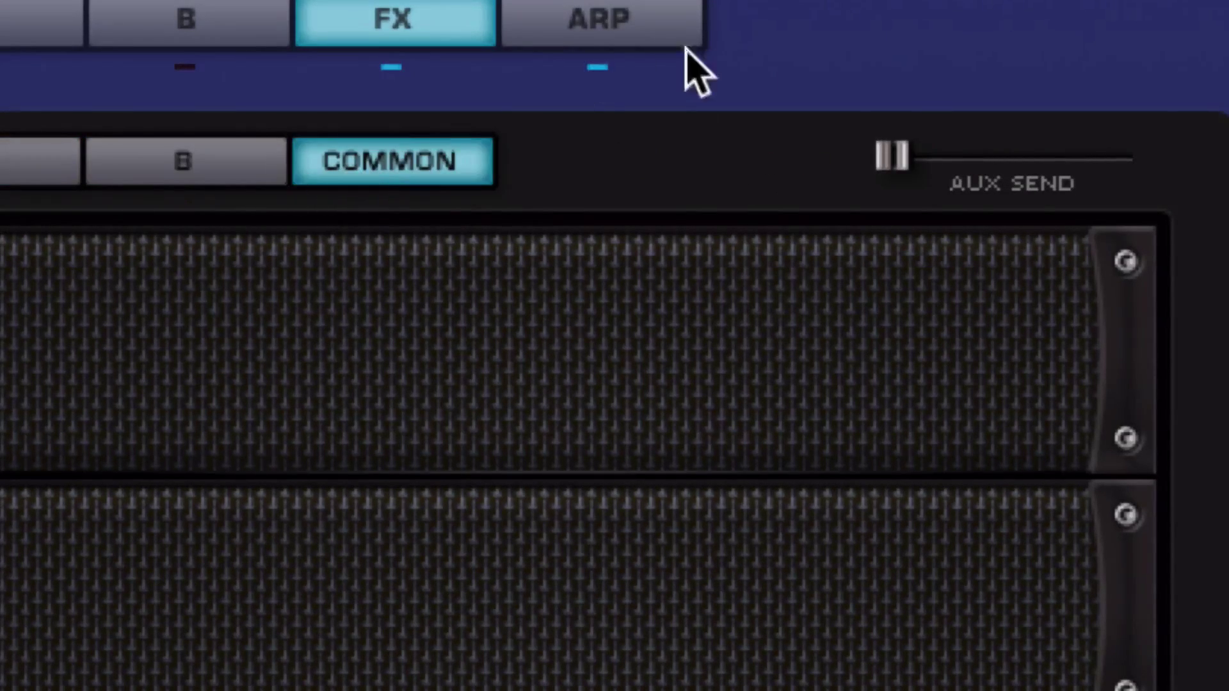
pyautogui.moveTo(892, 157); pyautogui.dragTo(979, 184)
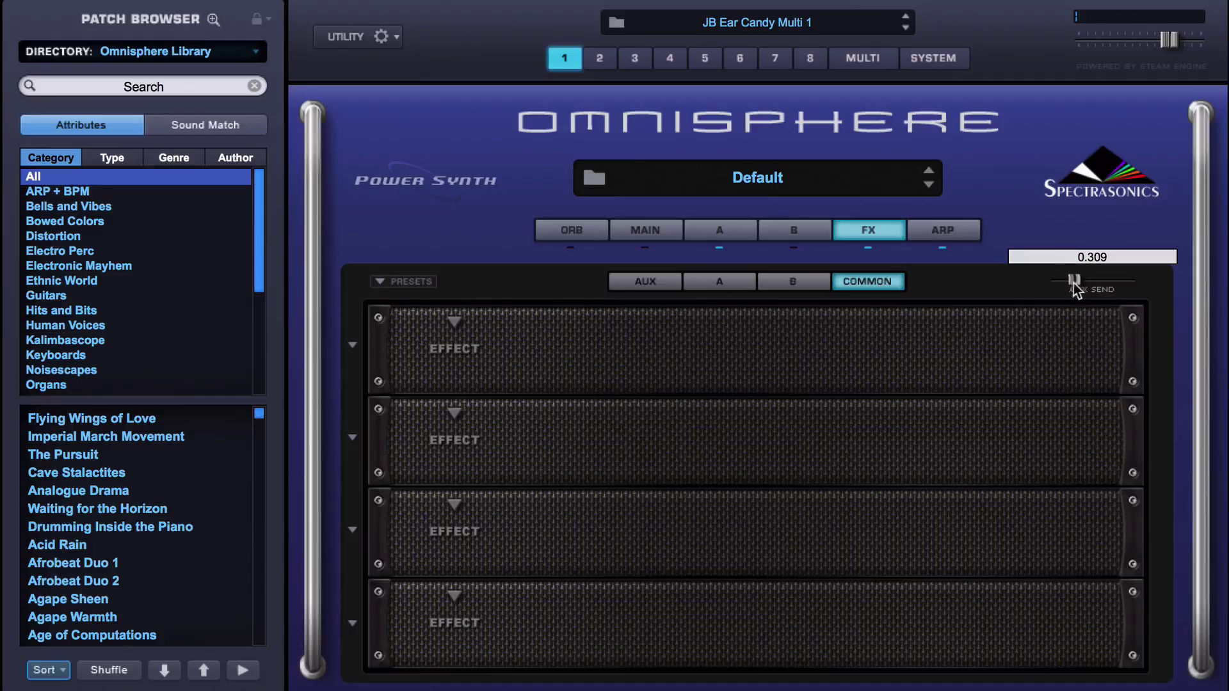
pyautogui.moveTo(1074, 283); pyautogui.dragTo(992, 275)
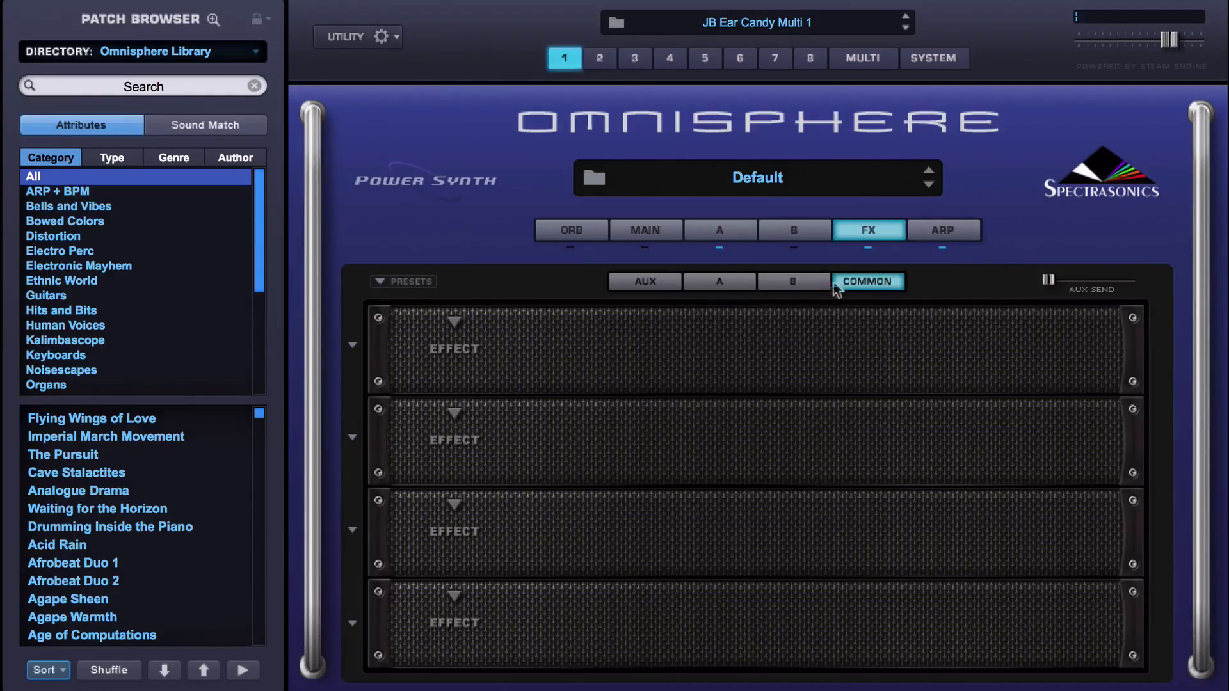
# - Review part 1's layer B and Common racks, and lower layer A's aux send to its minimum
pyautogui.click(719, 282)
pyautogui.click(787, 285)
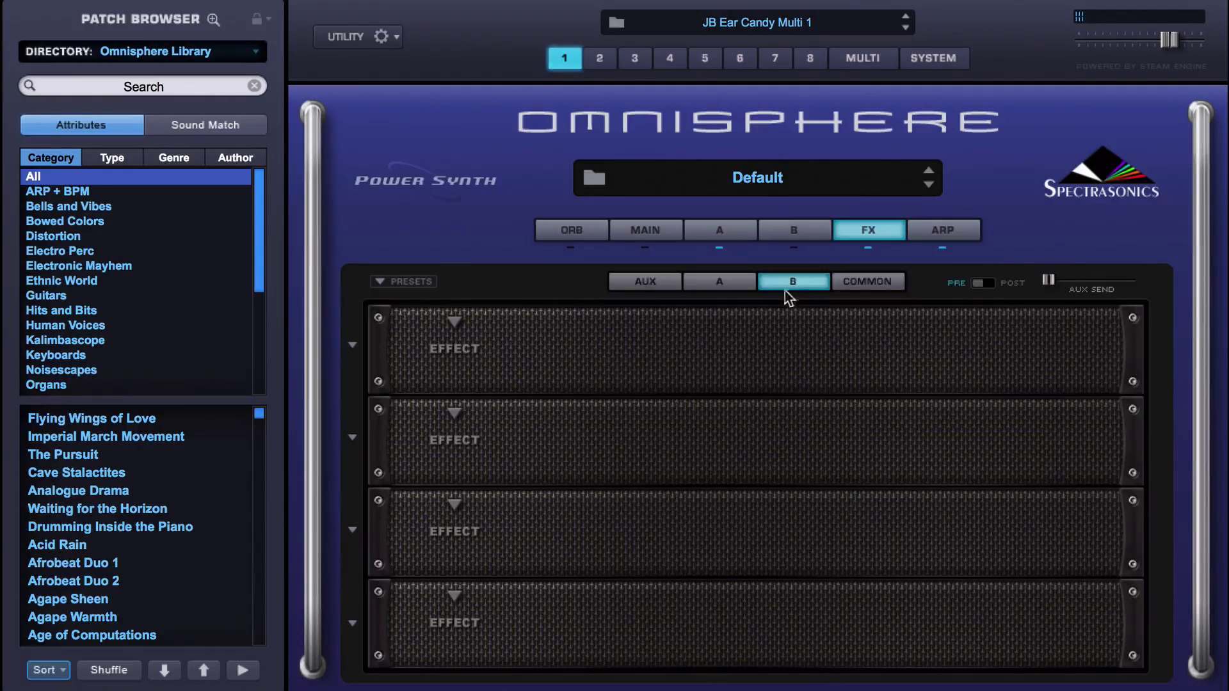
pyautogui.click(863, 291)
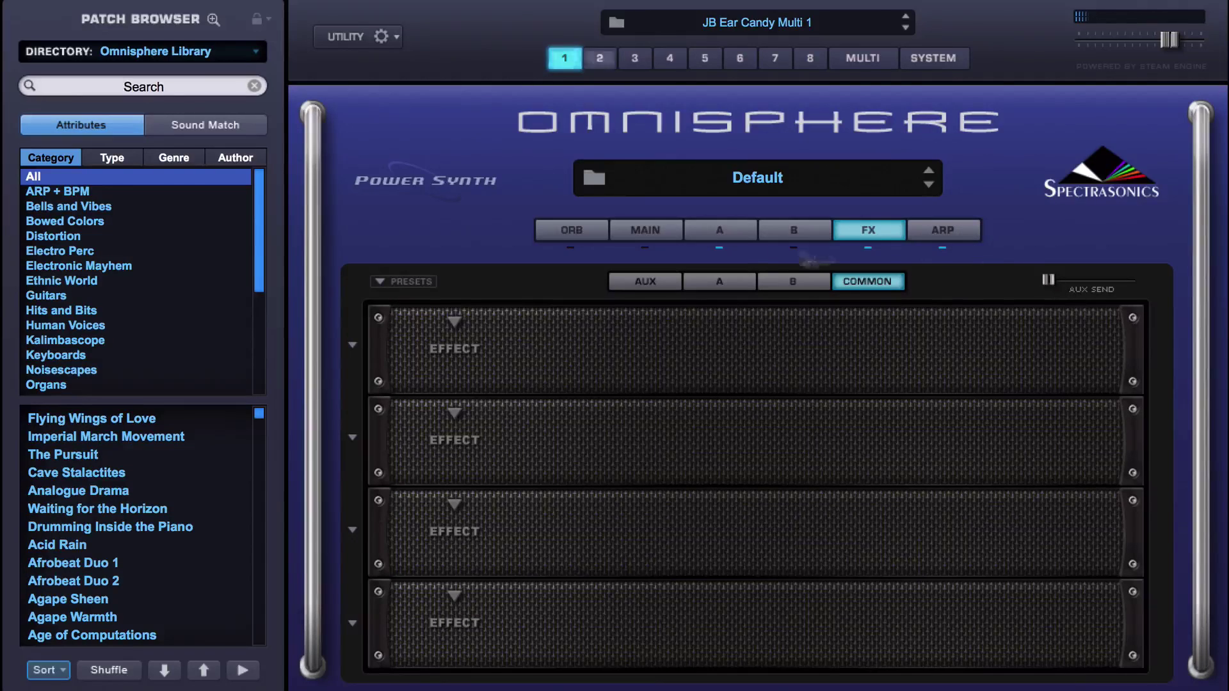
pyautogui.click(721, 281)
pyautogui.moveTo(1072, 280); pyautogui.dragTo(1050, 285)
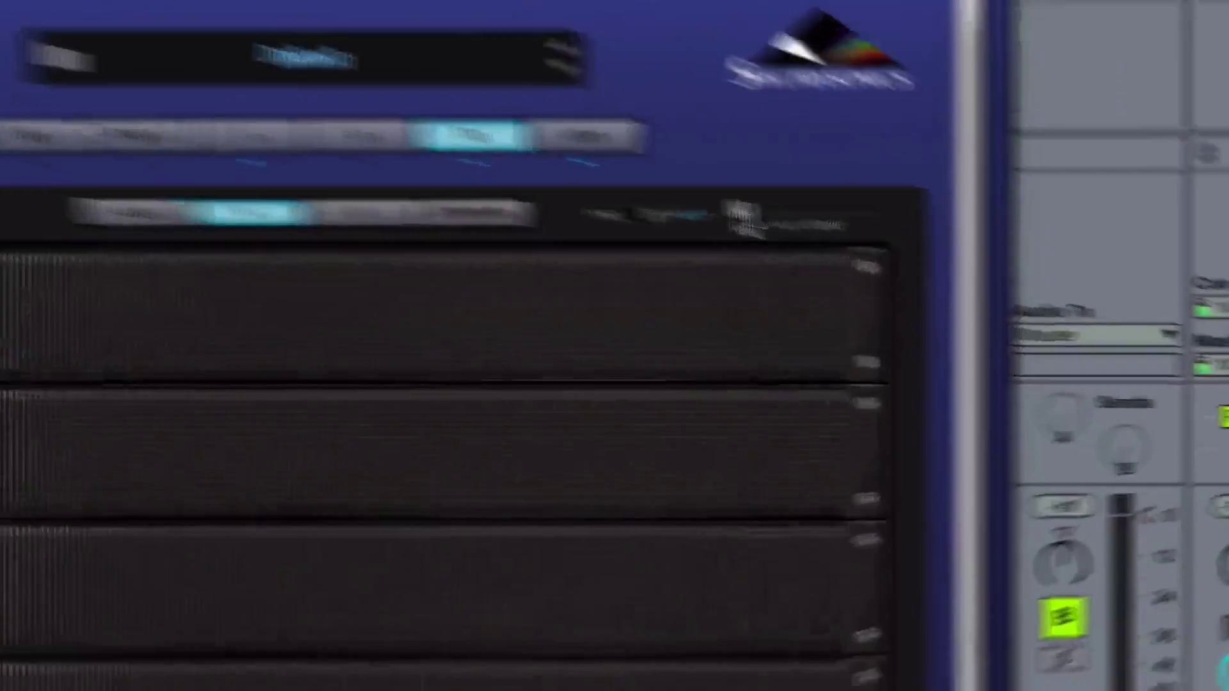
# - Choose a modulation source for layer A's aux send and toggle Snap in part 1's layer A Mod 1 envelope
pyautogui.rightClick(1049, 281)
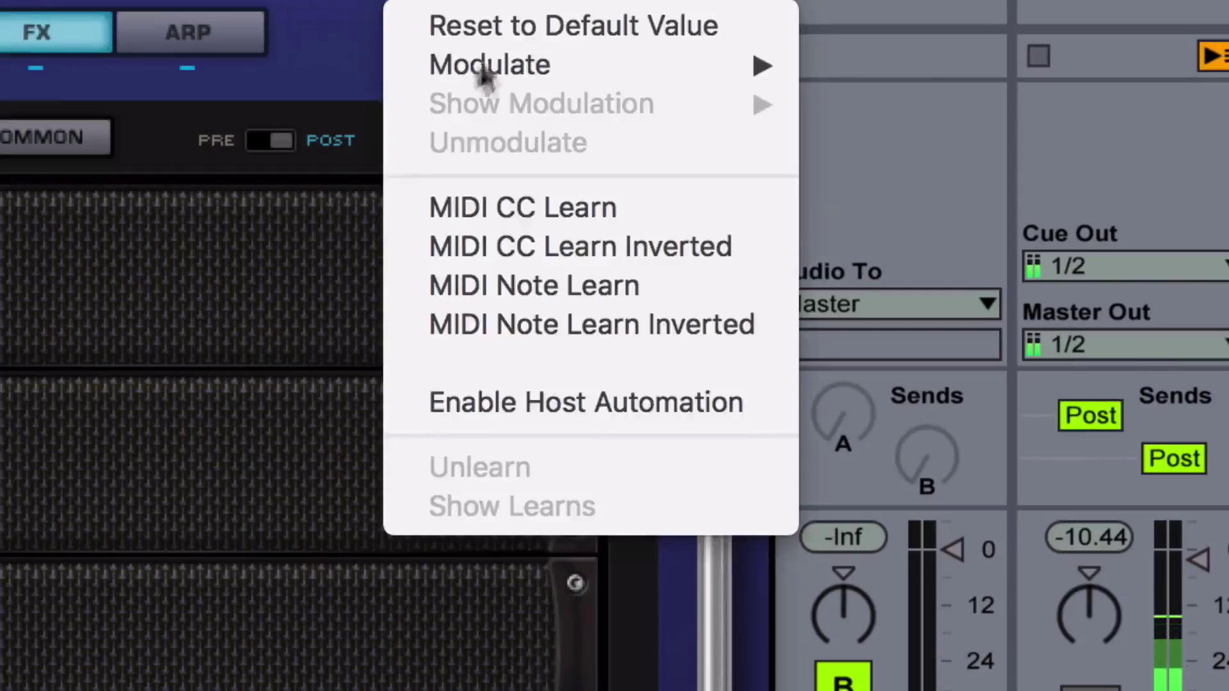
pyautogui.moveTo(1057, 267)
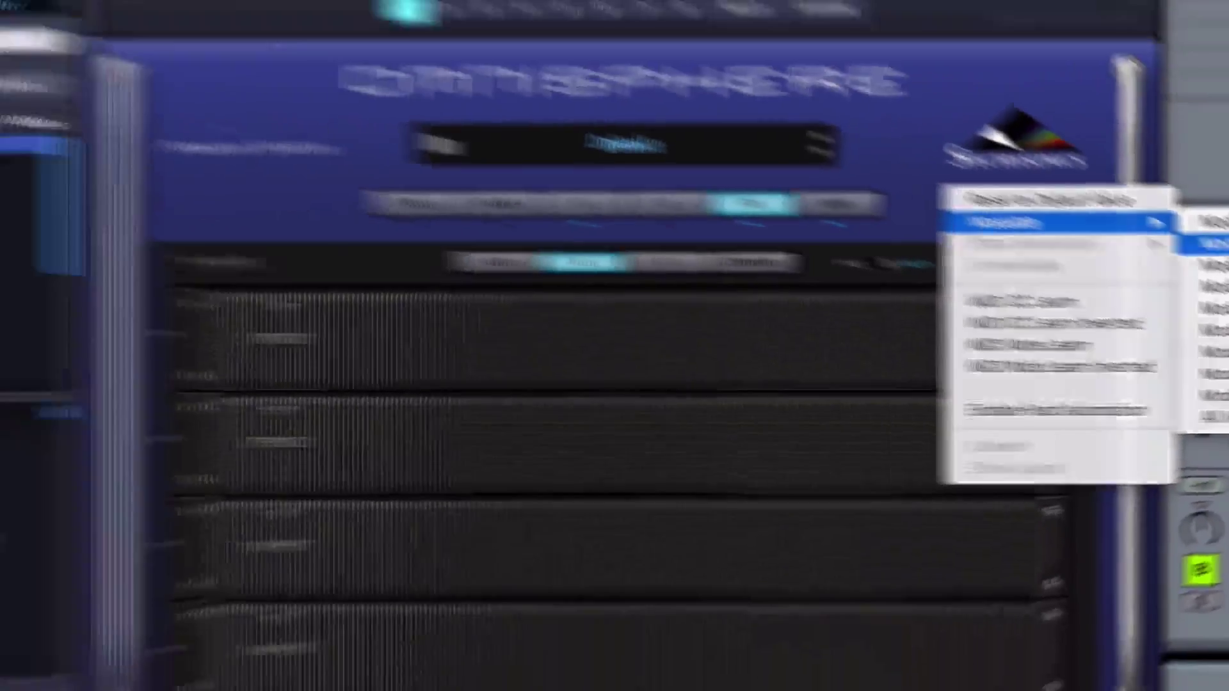
pyautogui.click(974, 104)
pyautogui.click(83, 163)
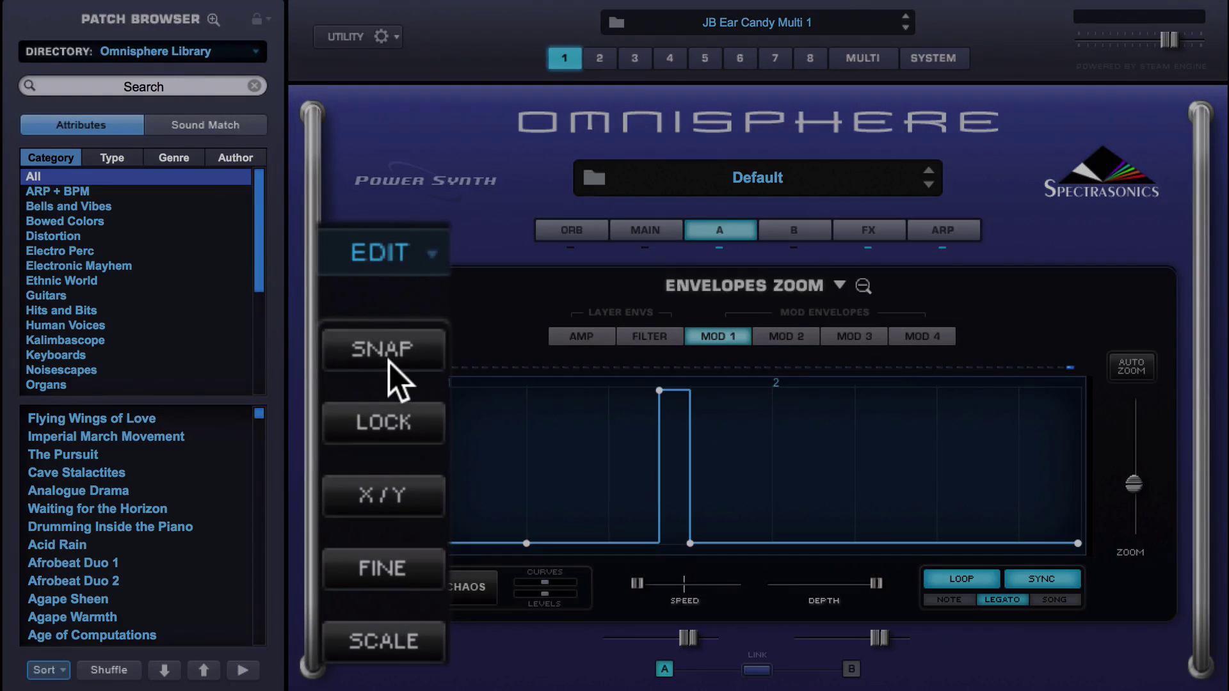
pyautogui.click(392, 374)
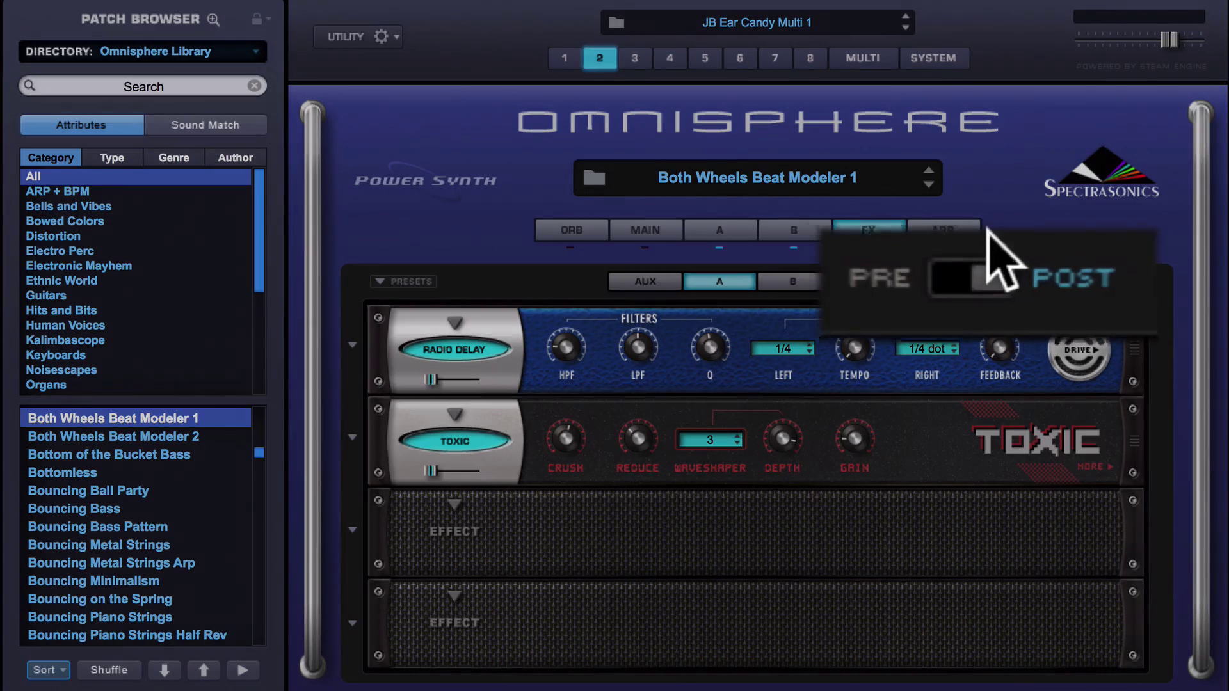
# - Examine layer A's pre/post aux send option and compare the layer A and B Mod 1 envelopes of Both Wheels Beat Modeler 1
pyautogui.click(983, 282)
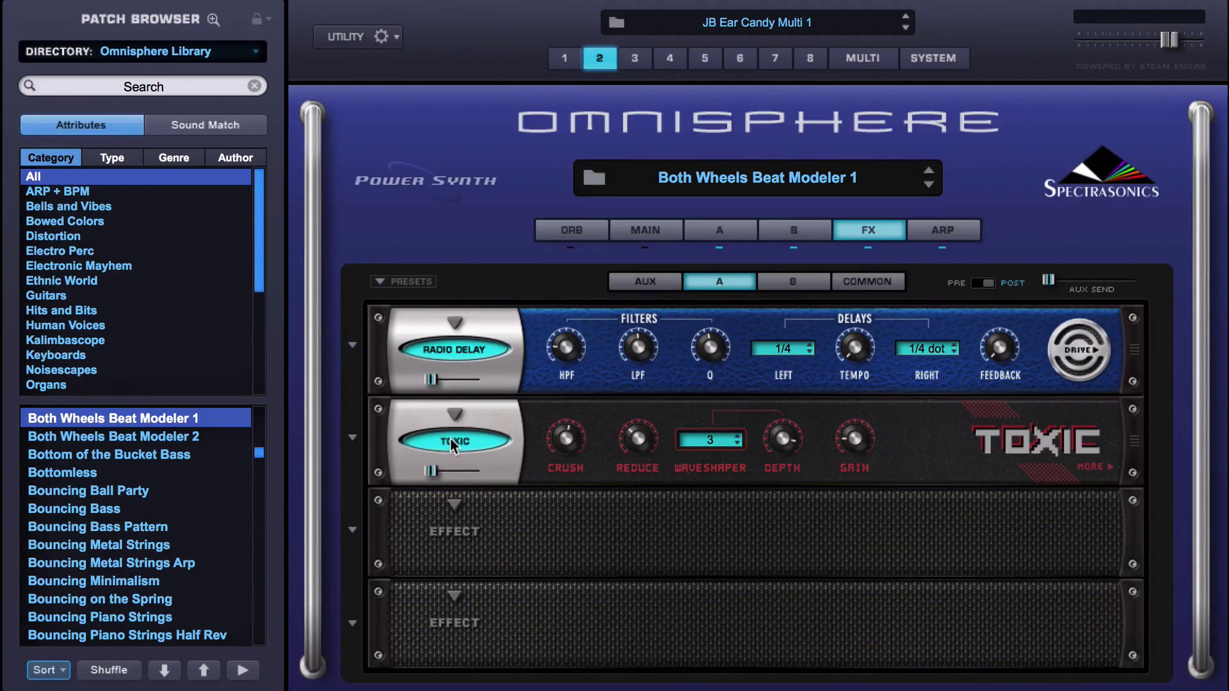
pyautogui.click(725, 236)
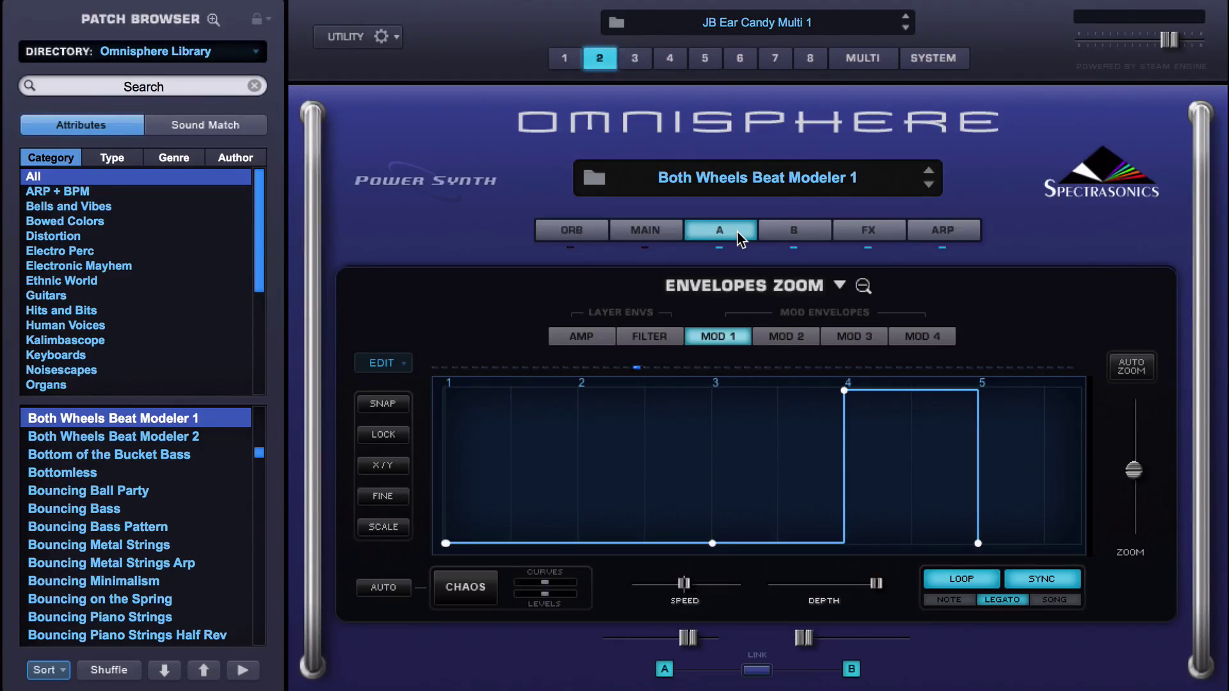
pyautogui.click(804, 231)
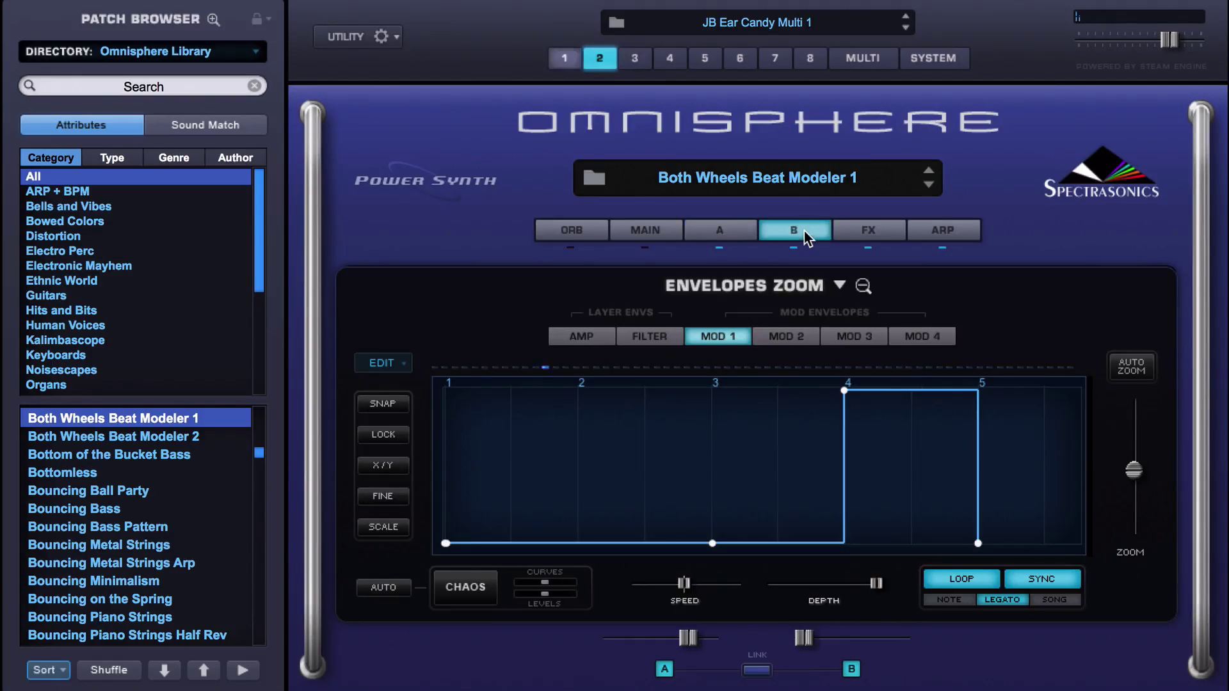
pyautogui.click(736, 233)
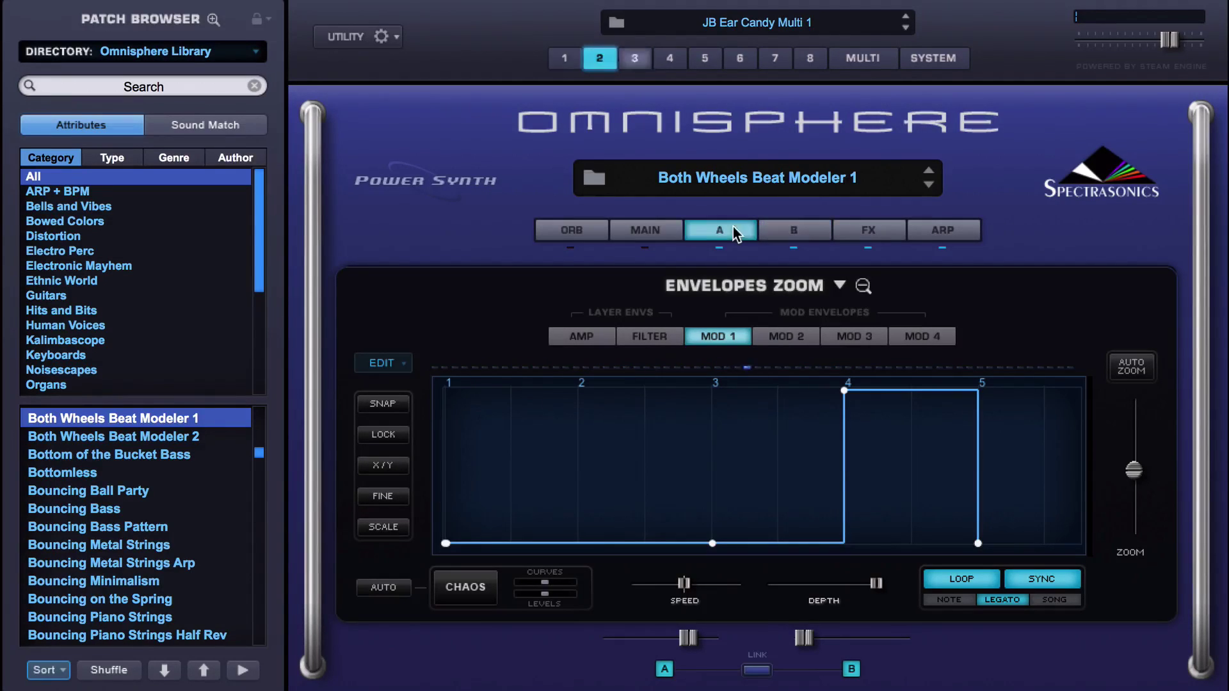
# - Inspect the effects racks of part 3, Tribalism, going from Aux through layer A to layer B
pyautogui.click(870, 235)
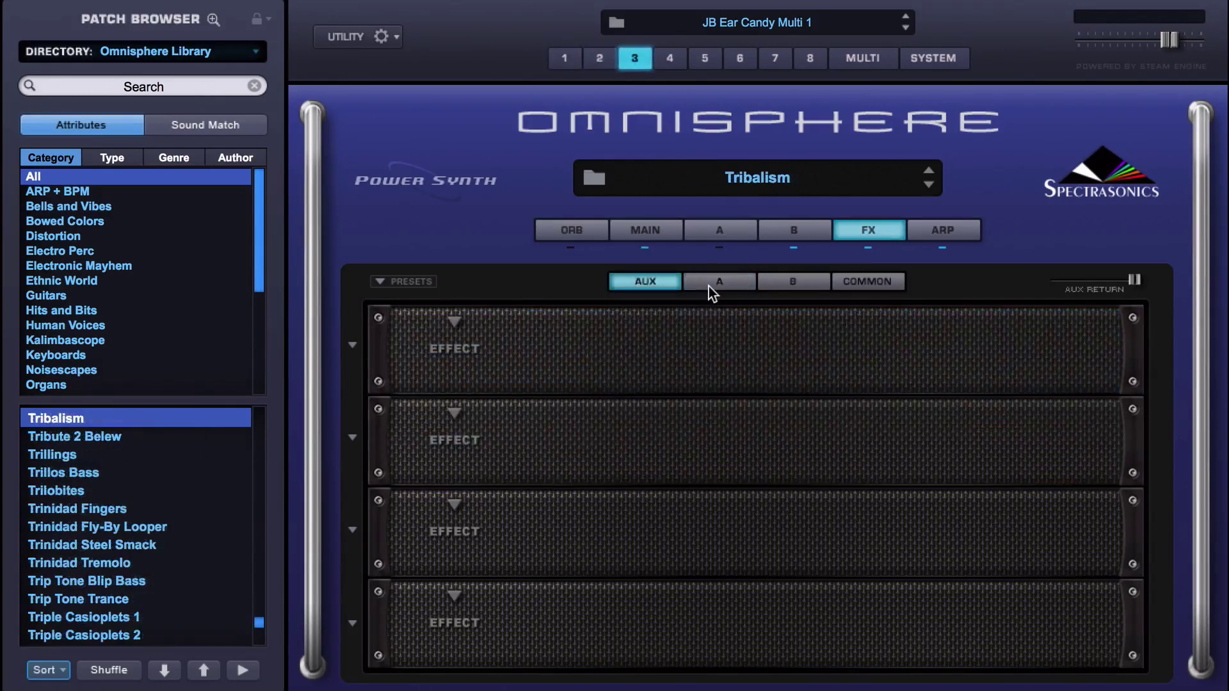
pyautogui.click(709, 286)
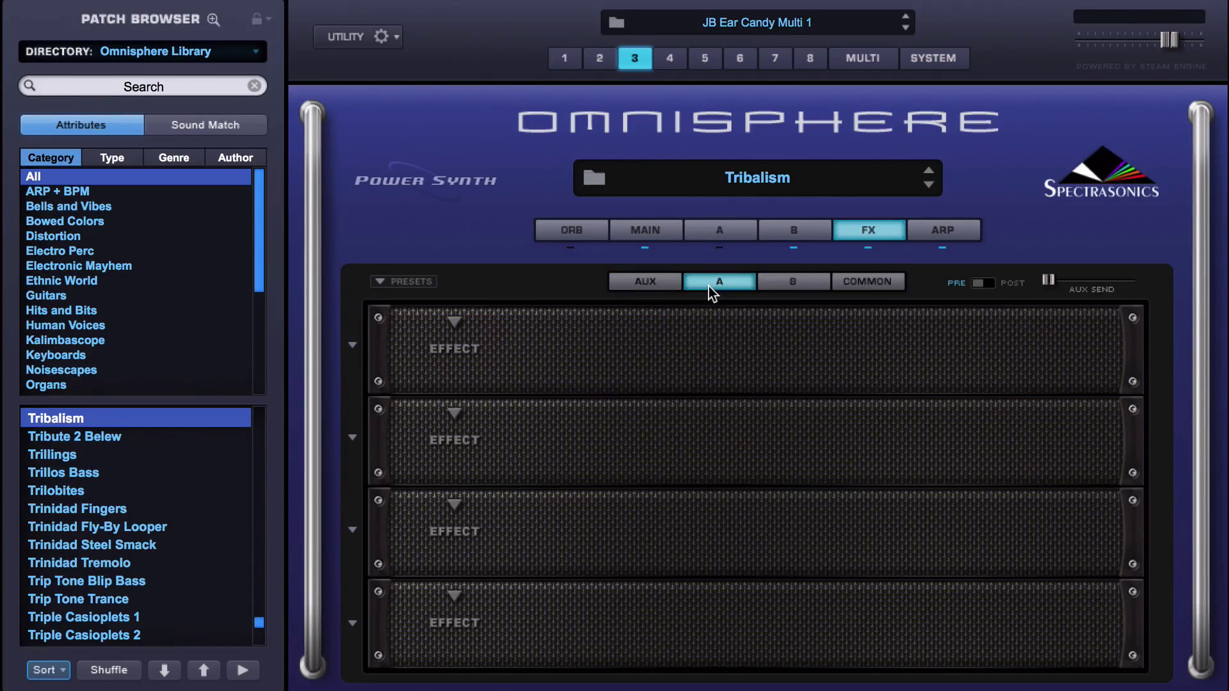
pyautogui.click(794, 276)
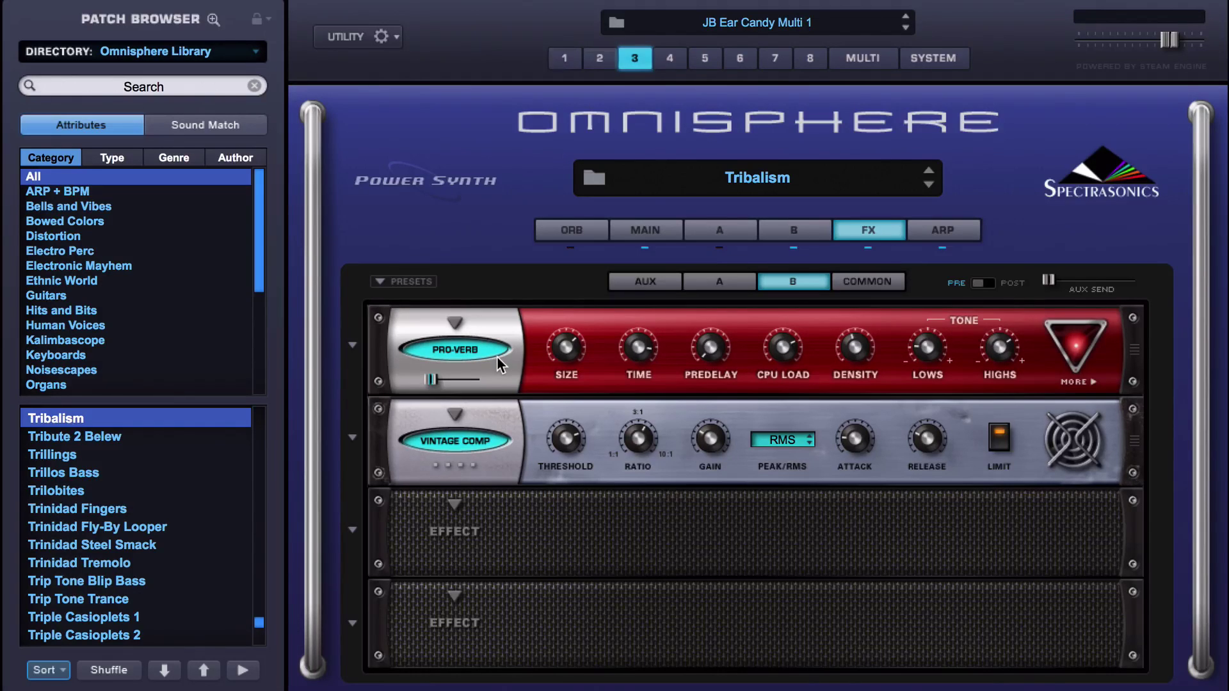
# - Examine Tribalism's layer B Mod 1 envelope, return to the main layer B page and open its enlarged modulation view
pyautogui.click(810, 229)
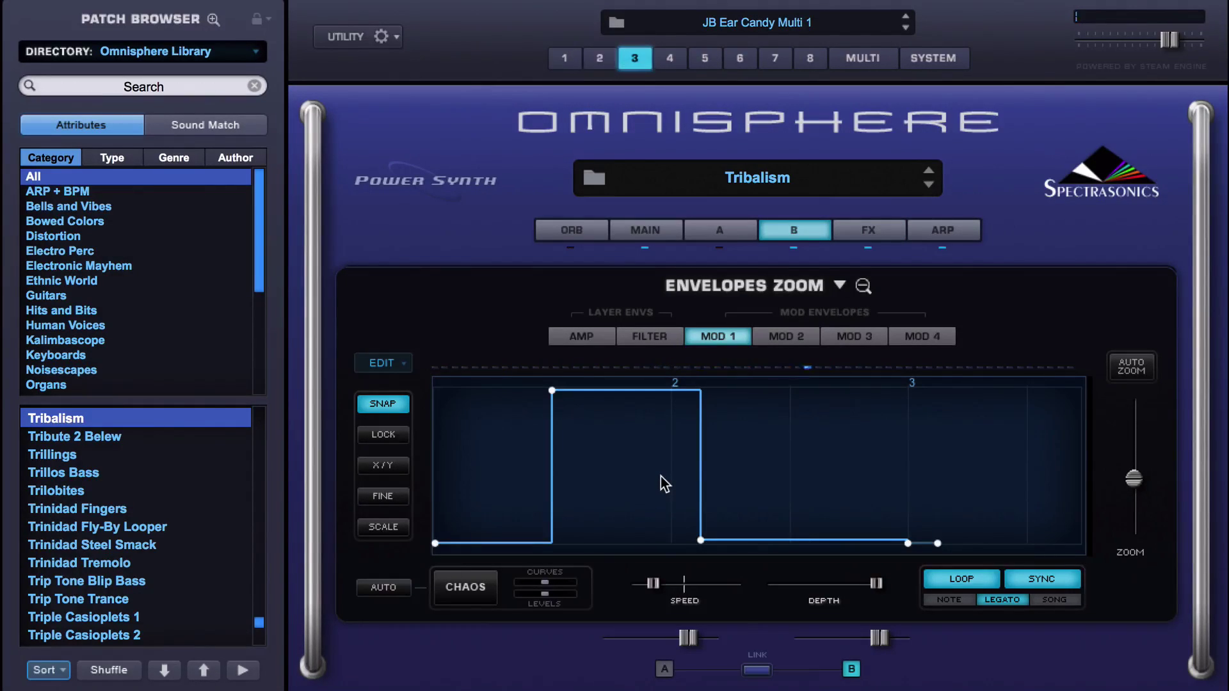
pyautogui.click(864, 286)
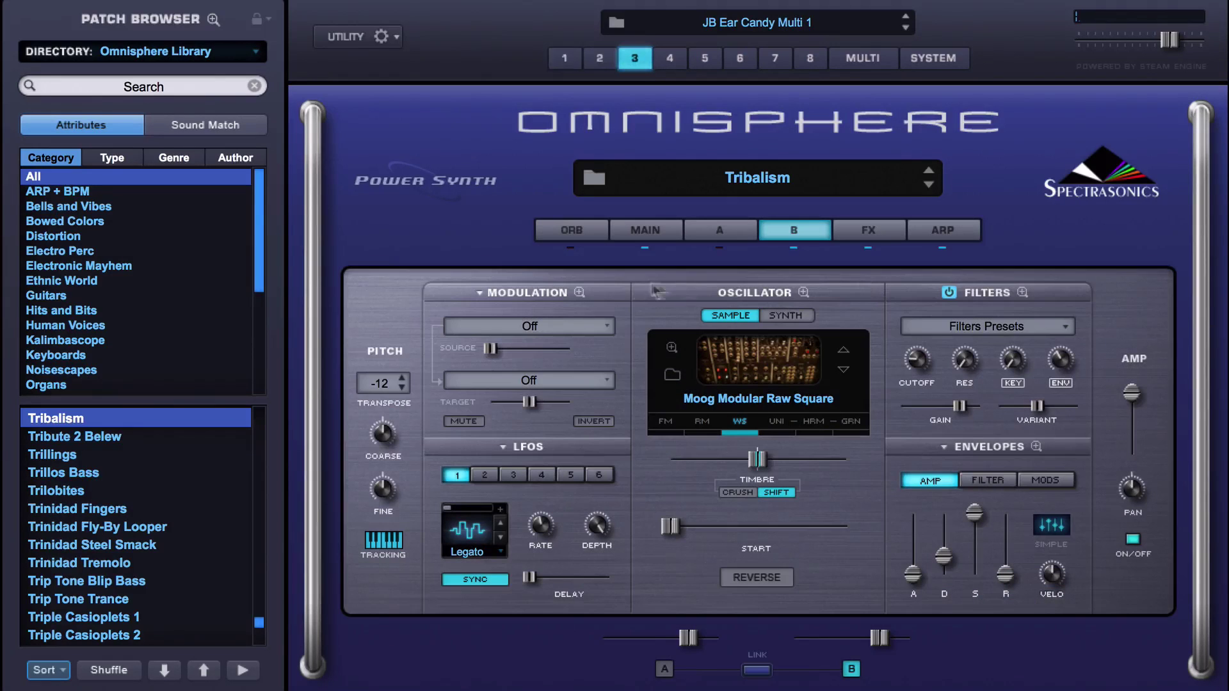
pyautogui.click(581, 293)
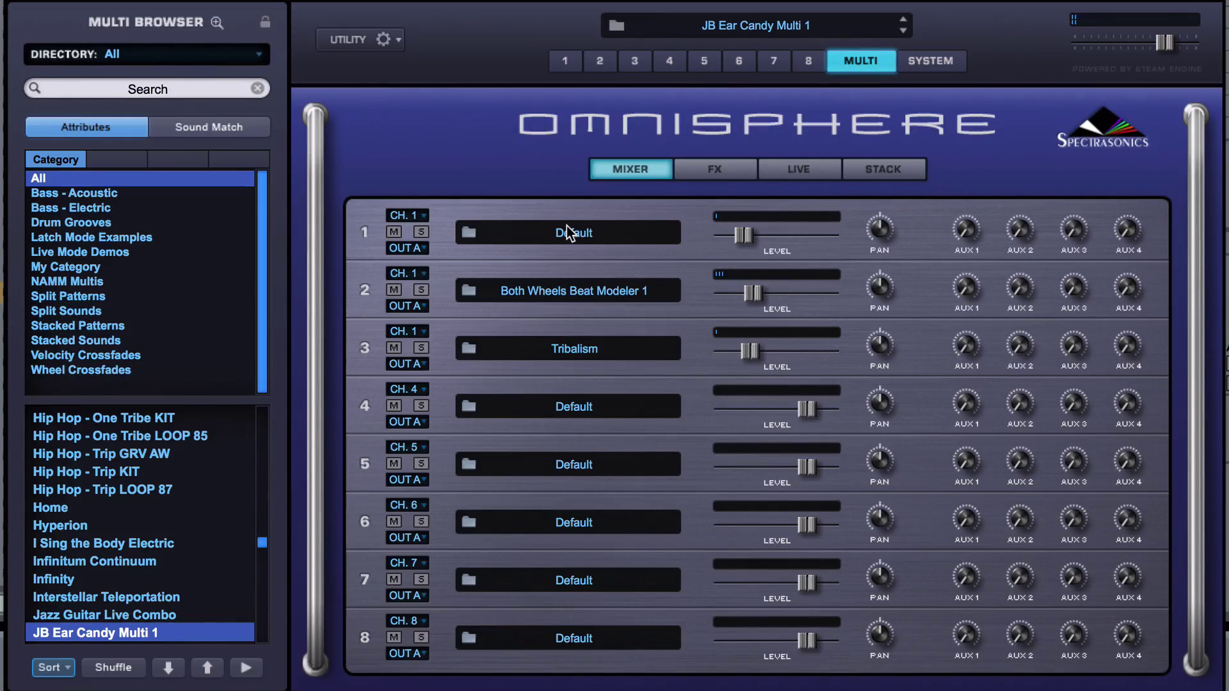
# - Go to part 1 from the multi mixer, and open the enlarged envelope view on Mod 1
pyautogui.click(567, 63)
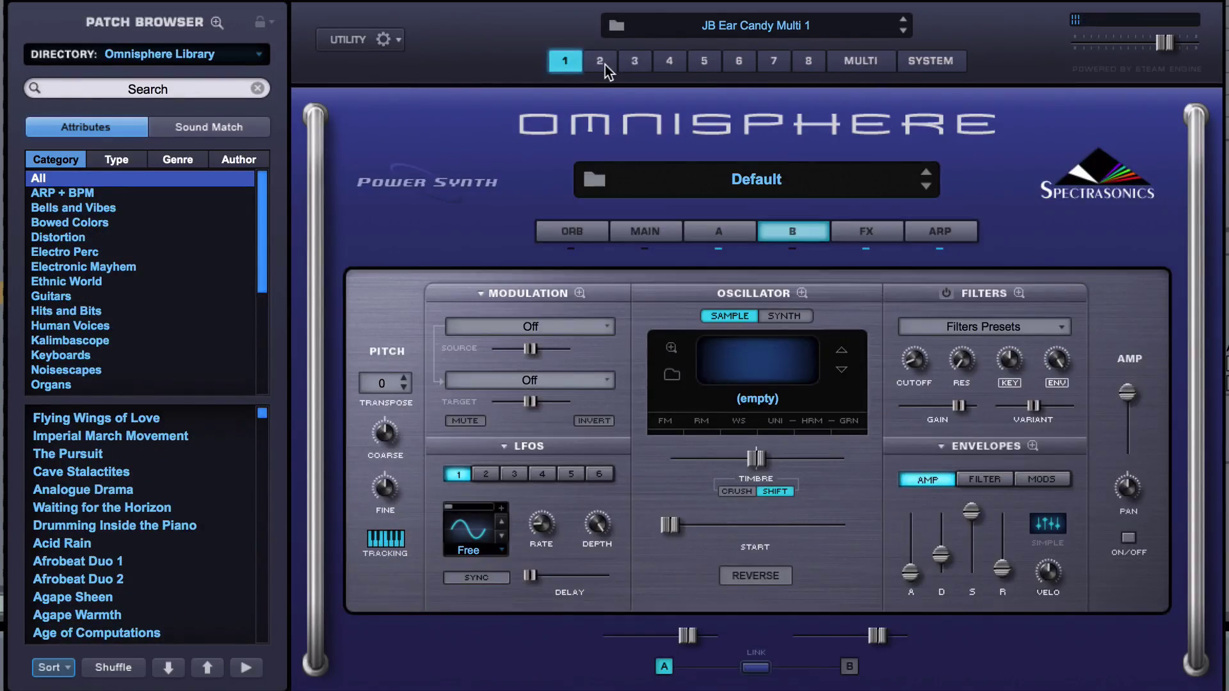
pyautogui.click(1032, 446)
pyautogui.click(734, 336)
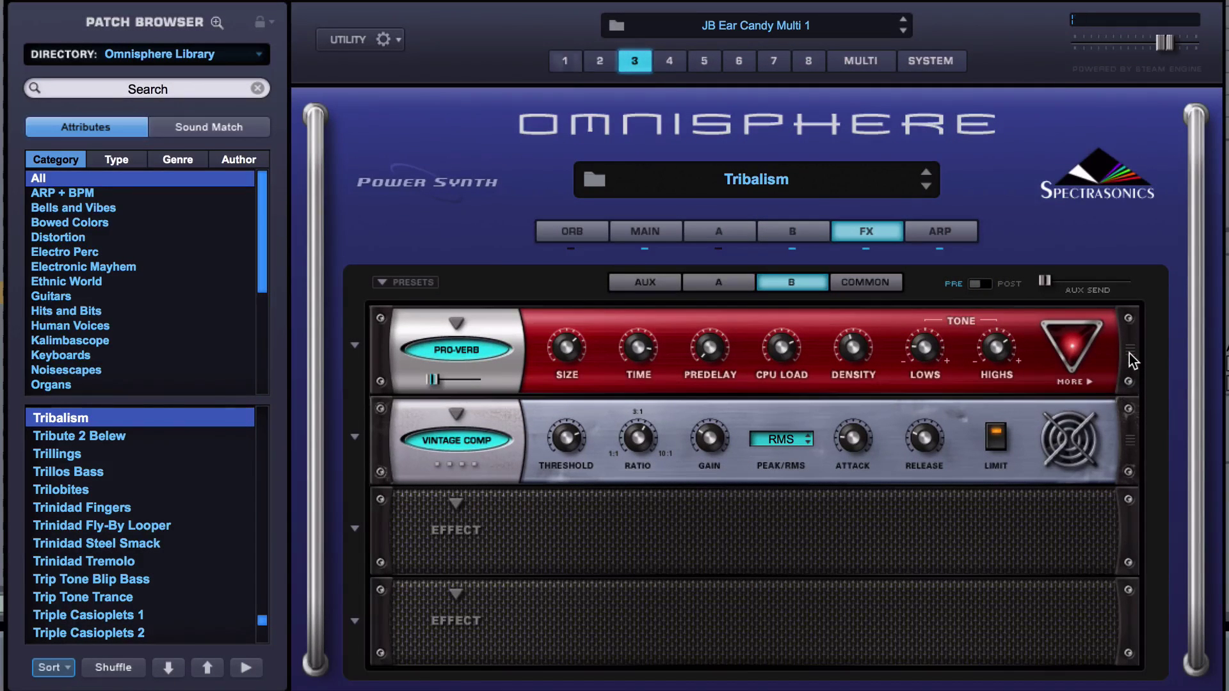
# - Swap Pro-Verb and Vintage Comp in Tribalism's layer B effects rack, and move Vintage Comp back below Pro-Verb
pyautogui.moveTo(1129, 353); pyautogui.dragTo(1128, 432)
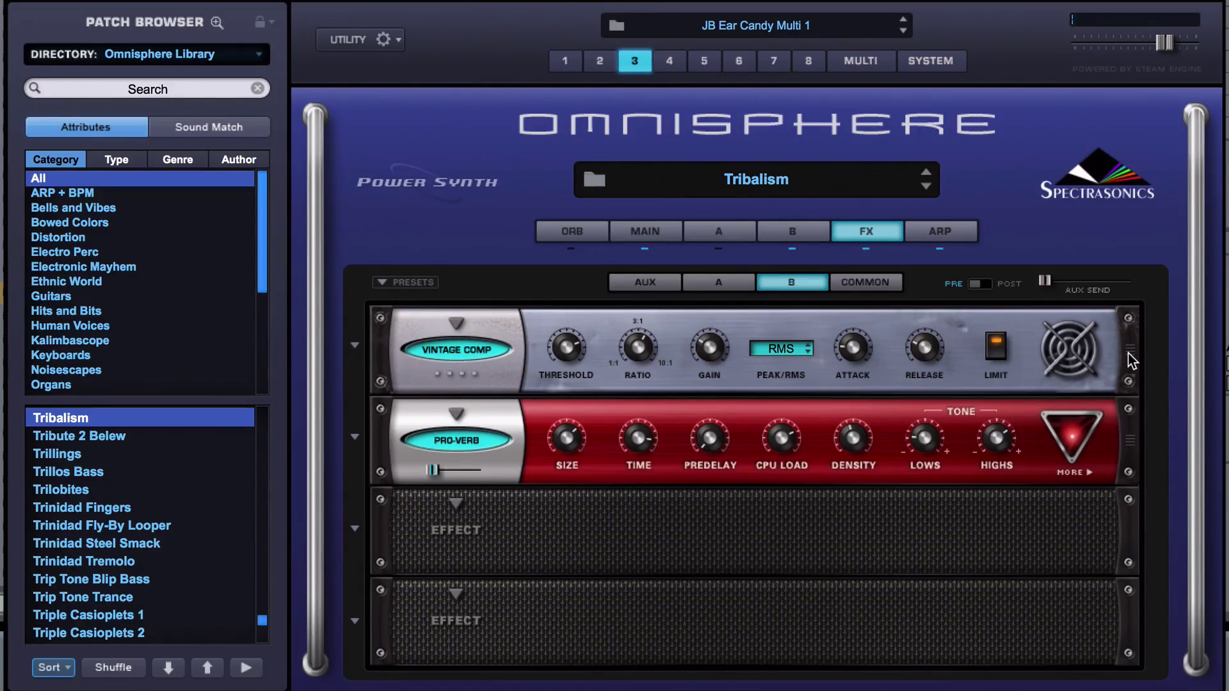
pyautogui.moveTo(1128, 354); pyautogui.dragTo(1131, 416)
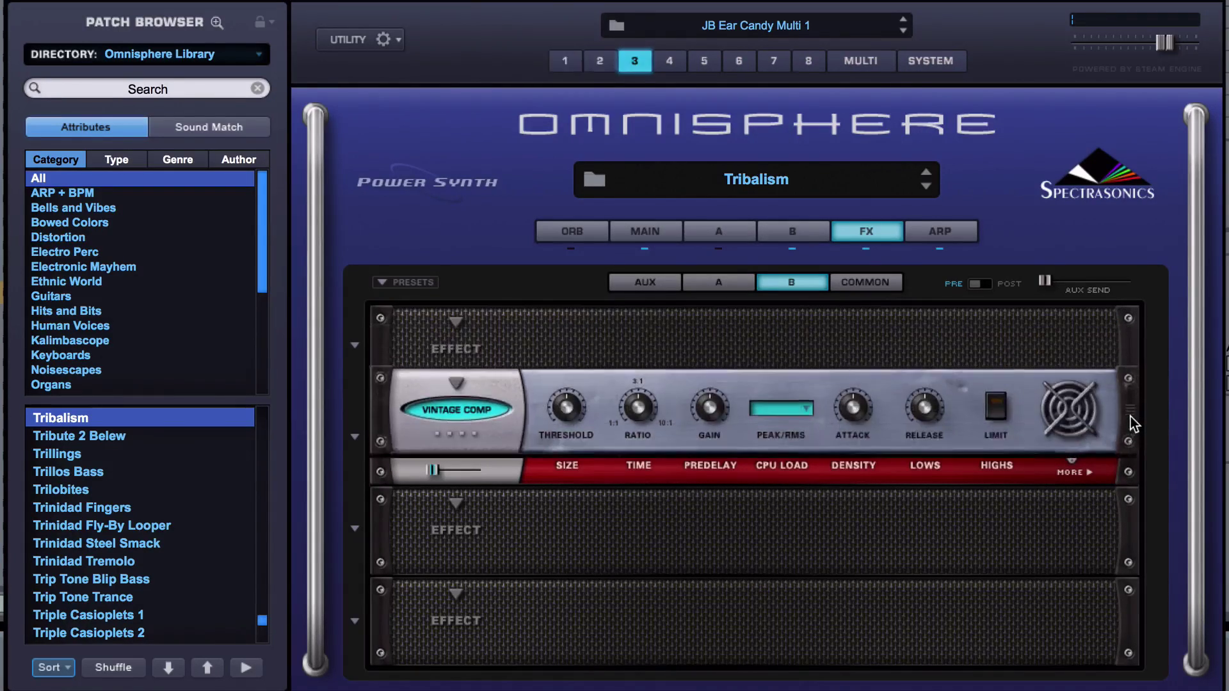